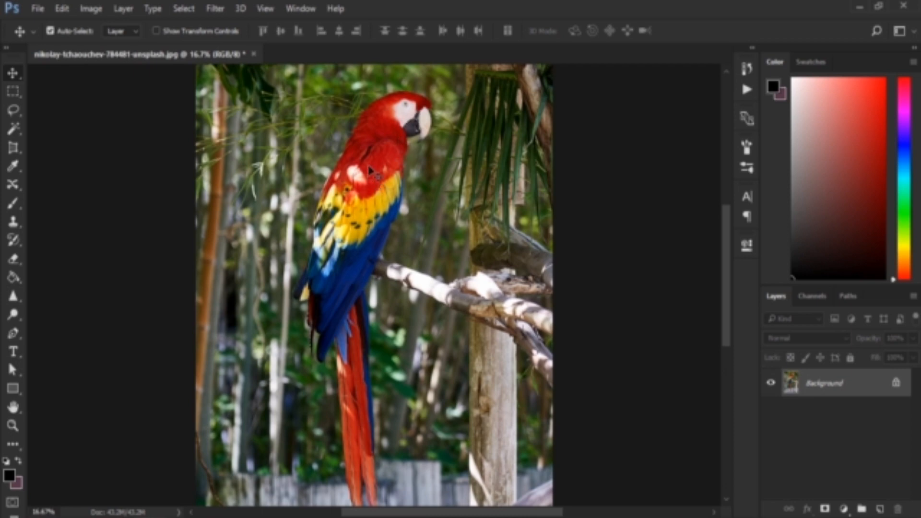
Add a Black & White adjustment layer above the Background parrot photo
click(843, 509)
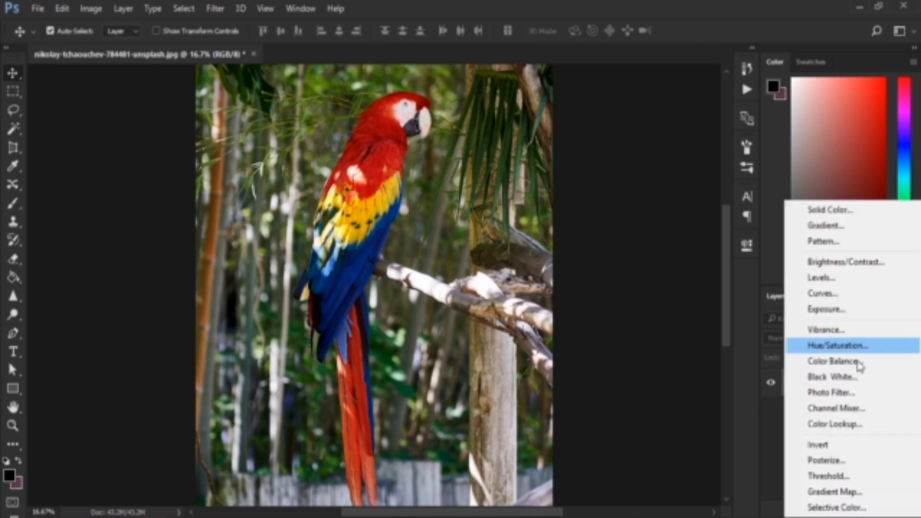
click(854, 379)
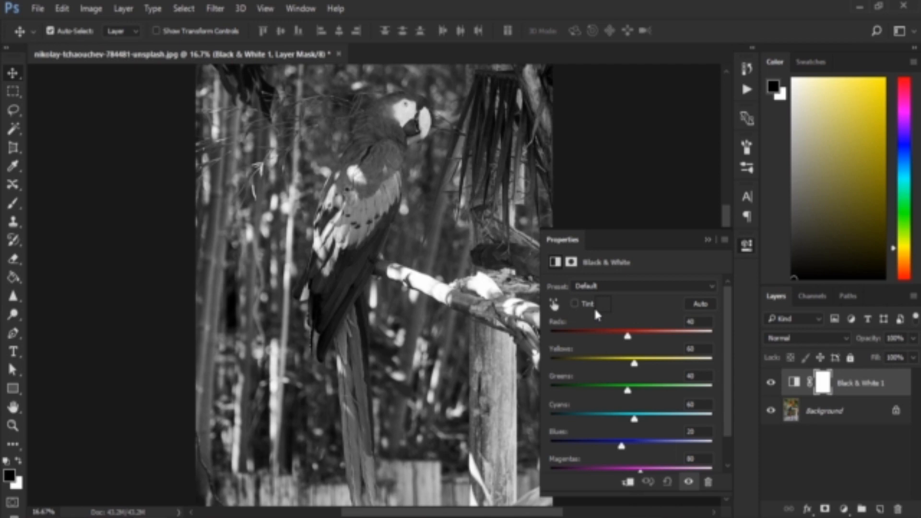
Try the automatic Black & White conversion, compare it with the previous state, and reset the adjustment to its defaults
click(700, 303)
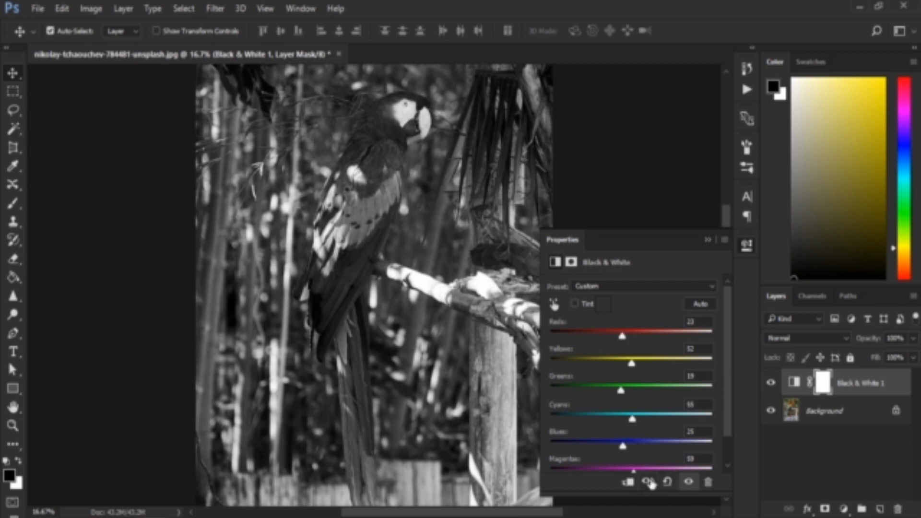
click(653, 484)
click(668, 483)
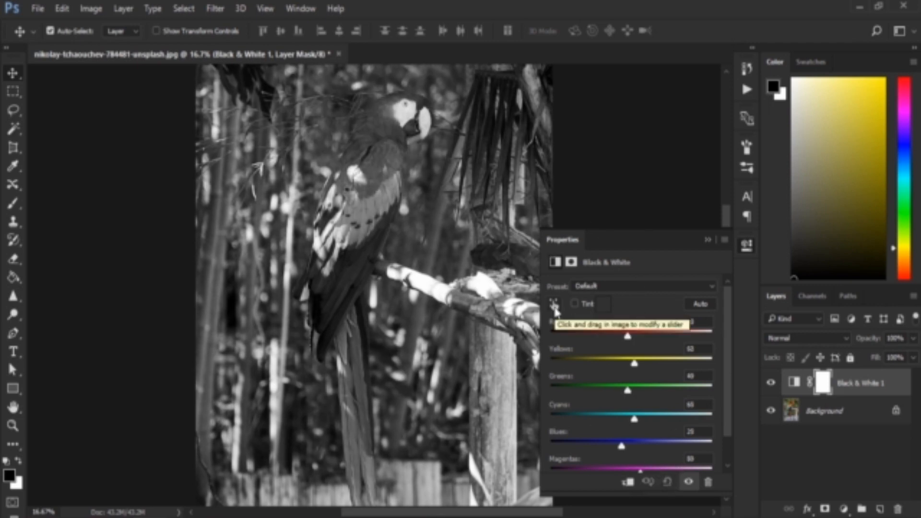
With on-image adjustment, try lightening the parrot's red feathers to Reds 96 and darkening them to -44, and undo the change
click(554, 307)
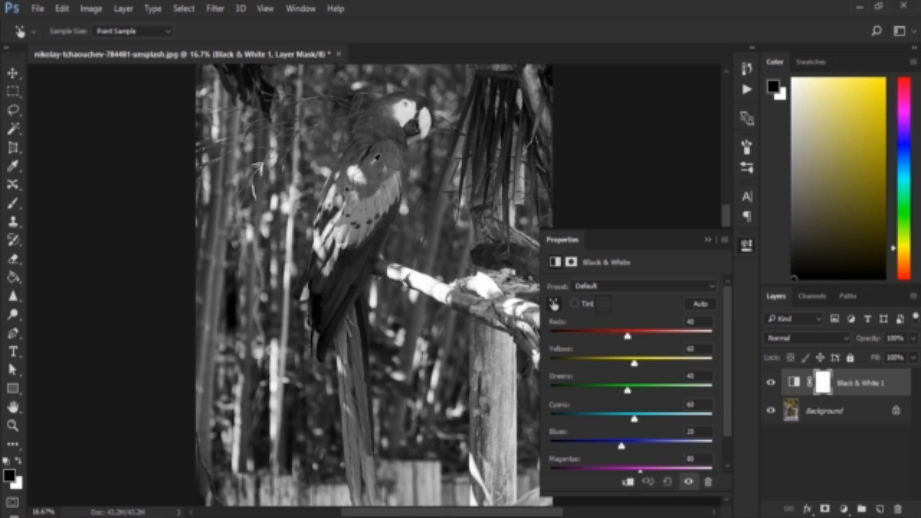
click(371, 169)
drag(371, 169, 382, 163)
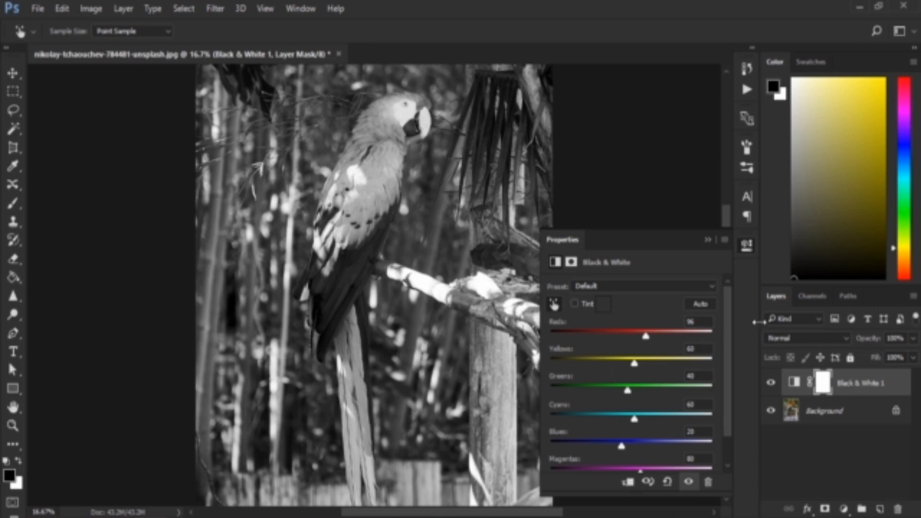
drag(406, 163, 321, 171)
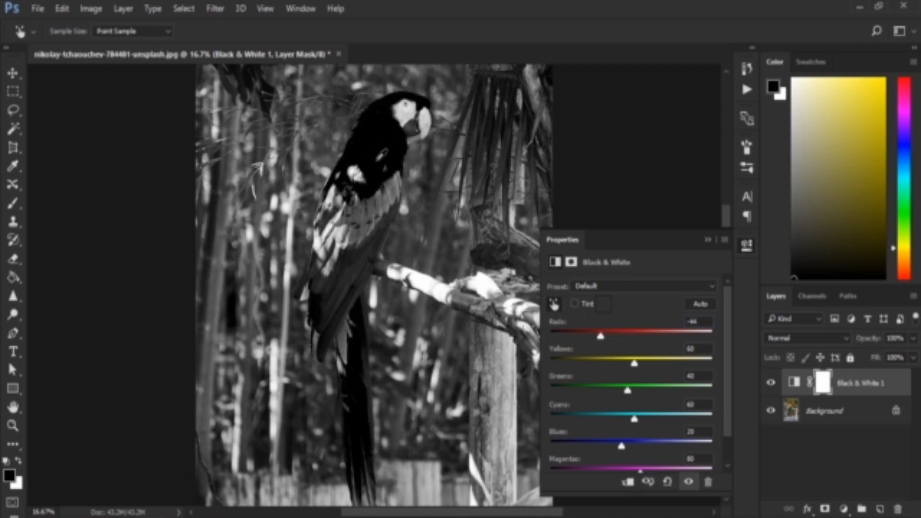
key(ctrl+z)
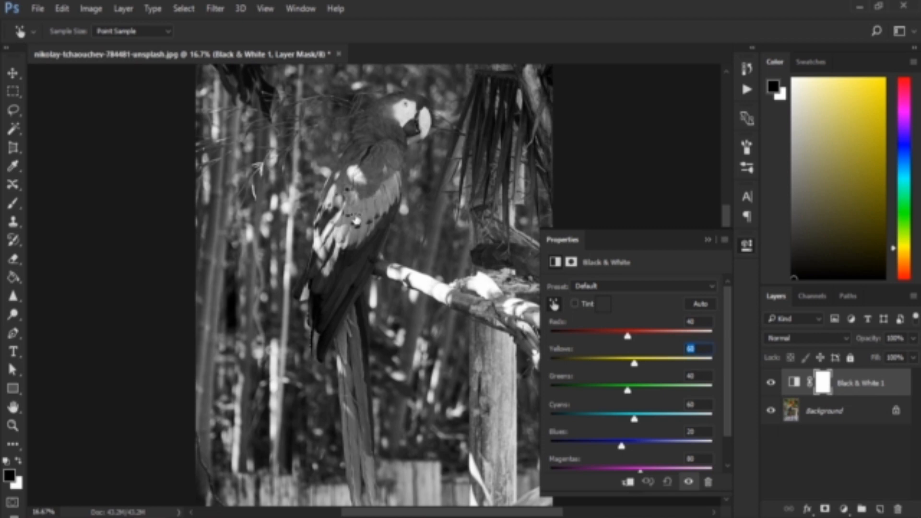
Try lightening the parrot's yellow feathers to Yellows 157 and darkening them on the image, undoing each change
drag(357, 221, 421, 221)
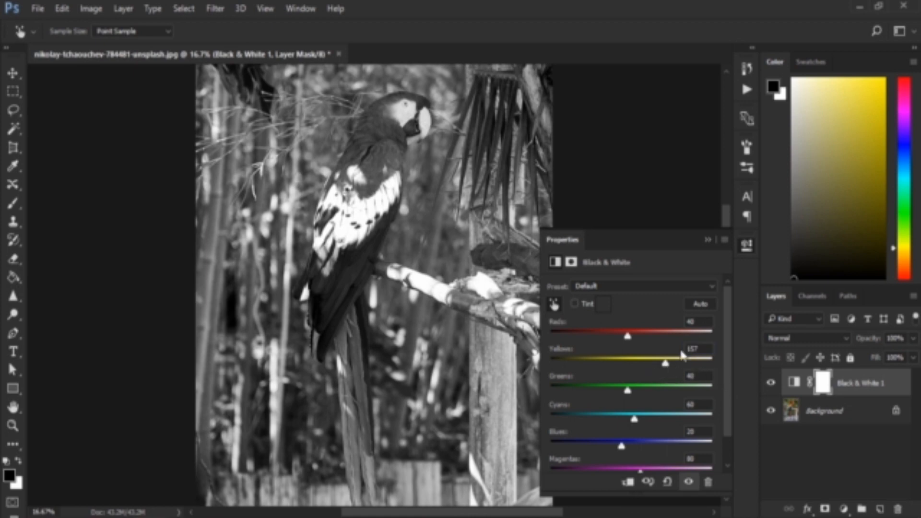
key(ctrl+z)
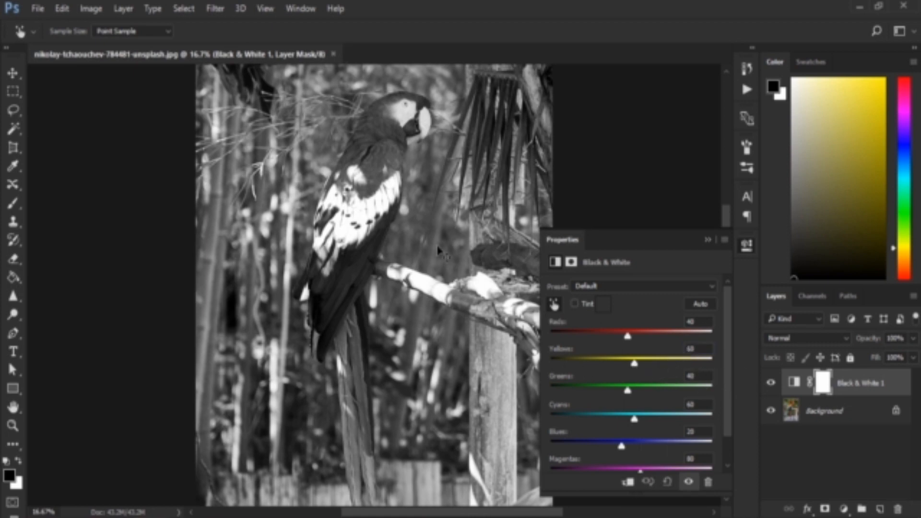
drag(378, 211, 310, 224)
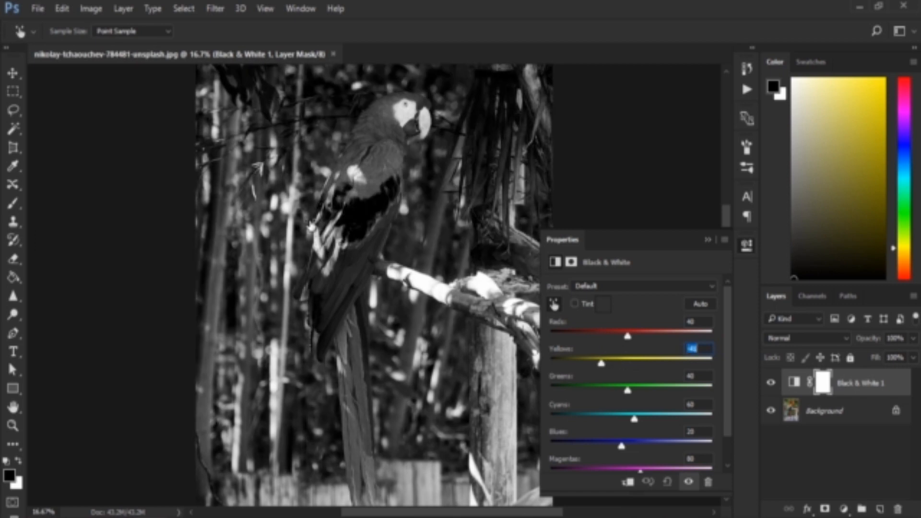
key(ctrl+z)
Try lightening the parrot's blue feathers to Blues 155 and darkening them to -93, and undo the change
drag(355, 264, 423, 285)
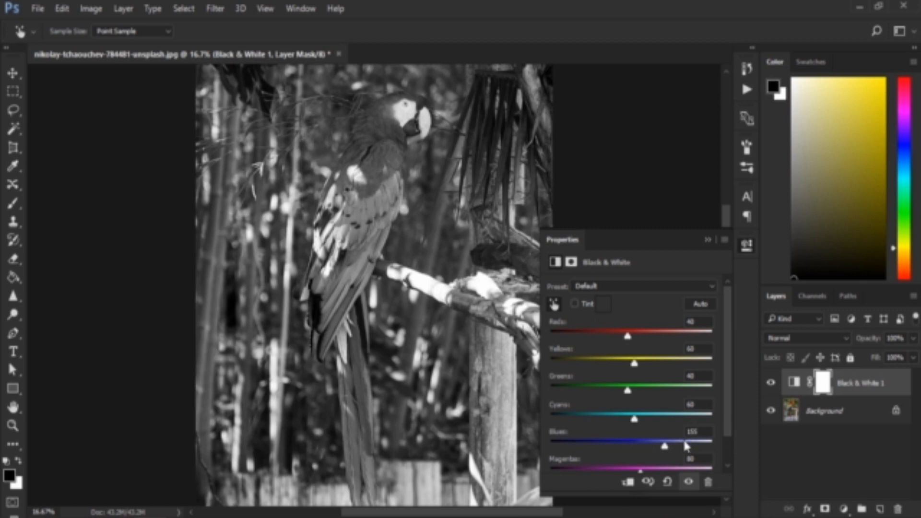
drag(405, 315, 285, 281)
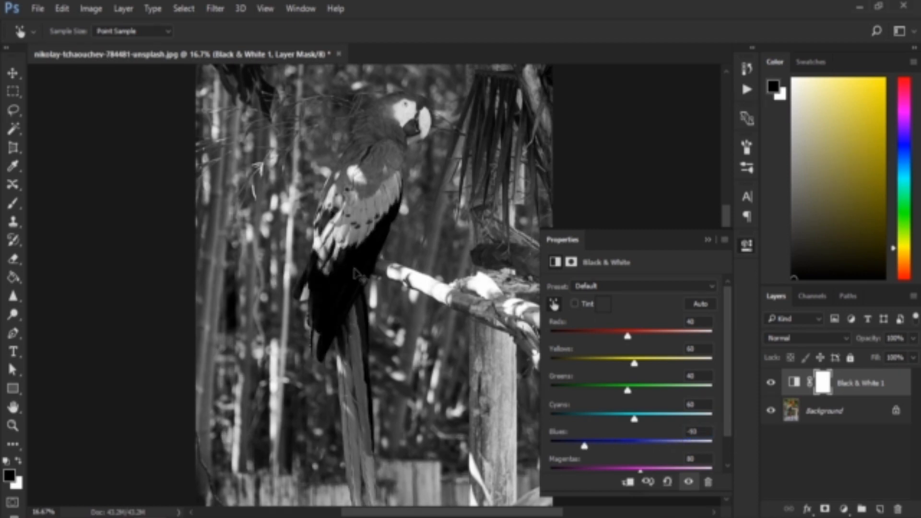
key(ctrl+z)
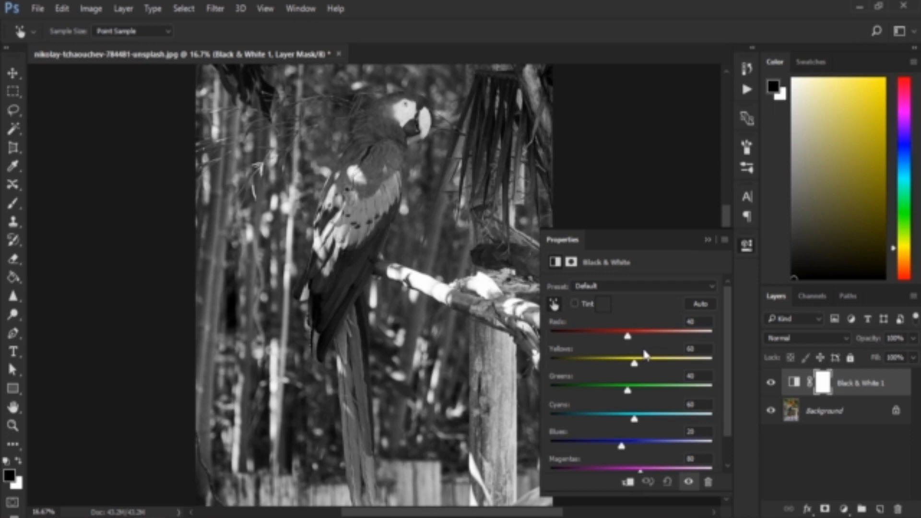
Return to the Move tool, enable the Black & White tint and choose a fully saturated green, 12ff00, as its colour
key(v)
click(575, 303)
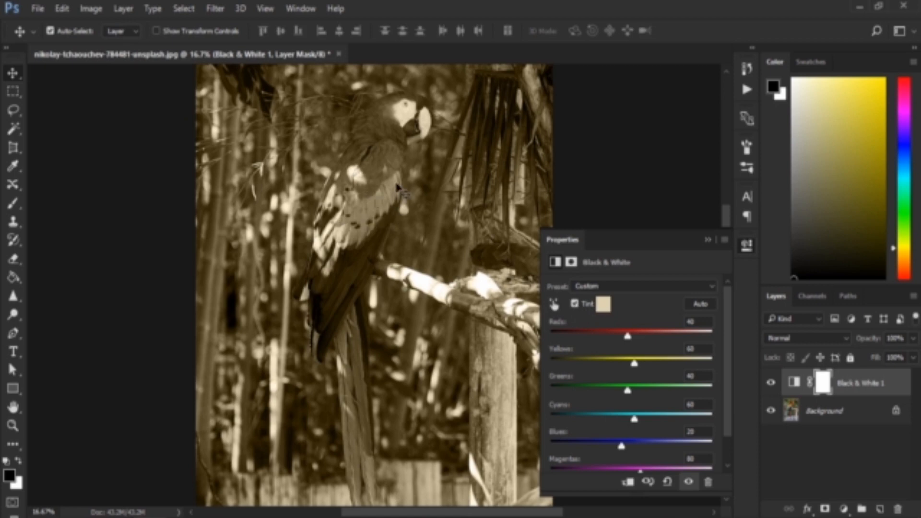
click(603, 304)
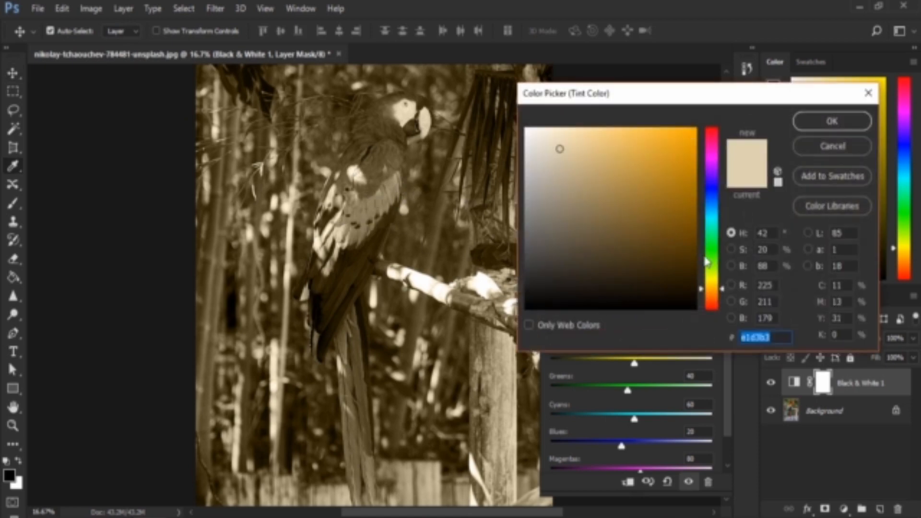
click(711, 251)
click(696, 128)
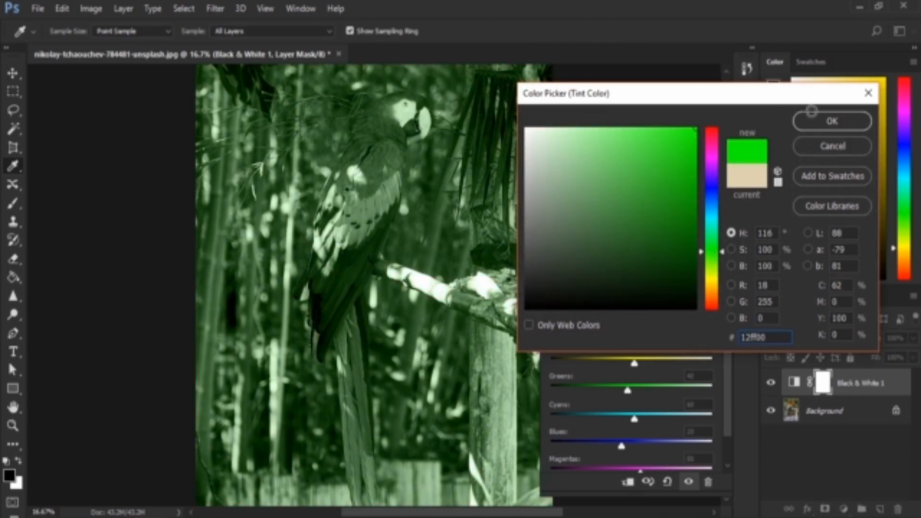
Set the tint to a pale blue with hue 230°, saturation 7% and brightness 100%, and accept the colour
click(712, 196)
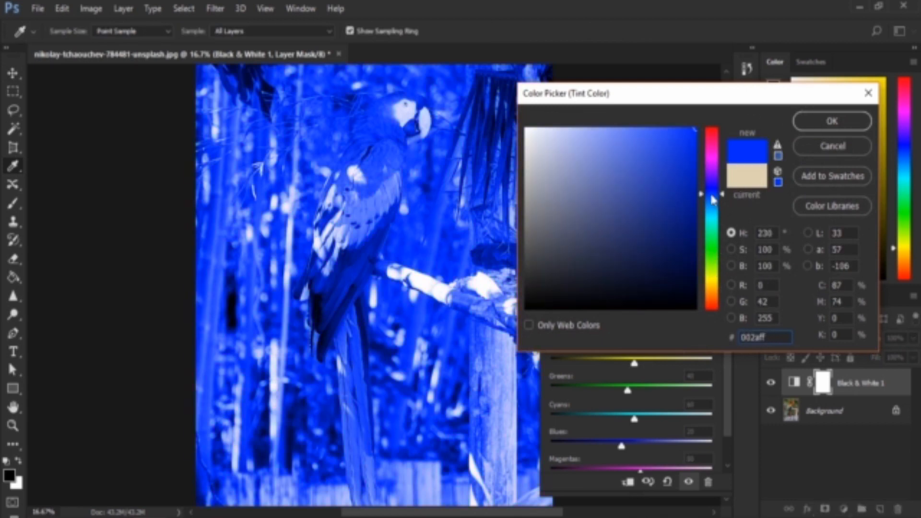
text(a0a6c6)
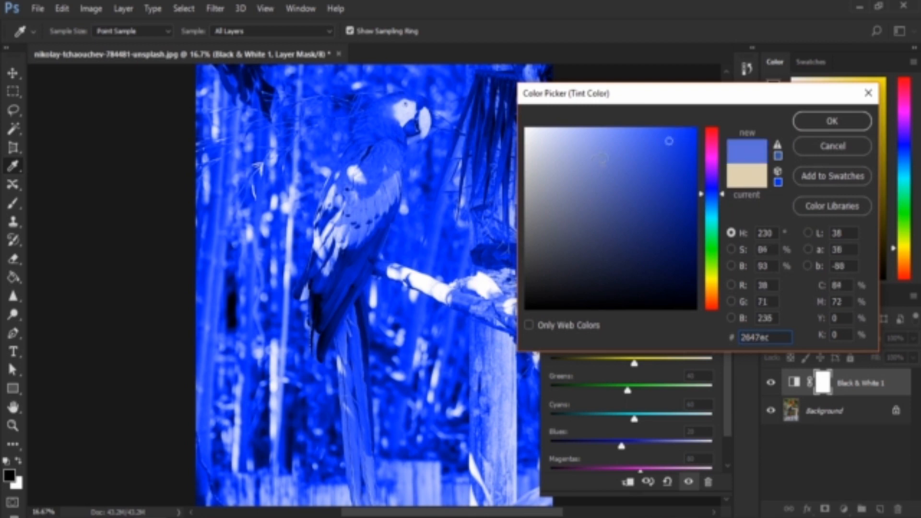
drag(557, 167, 756, 116)
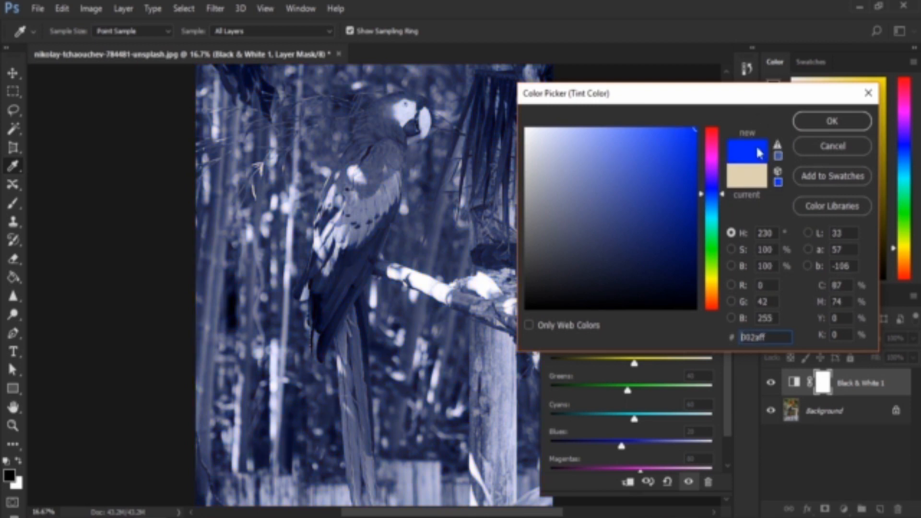
click(731, 250)
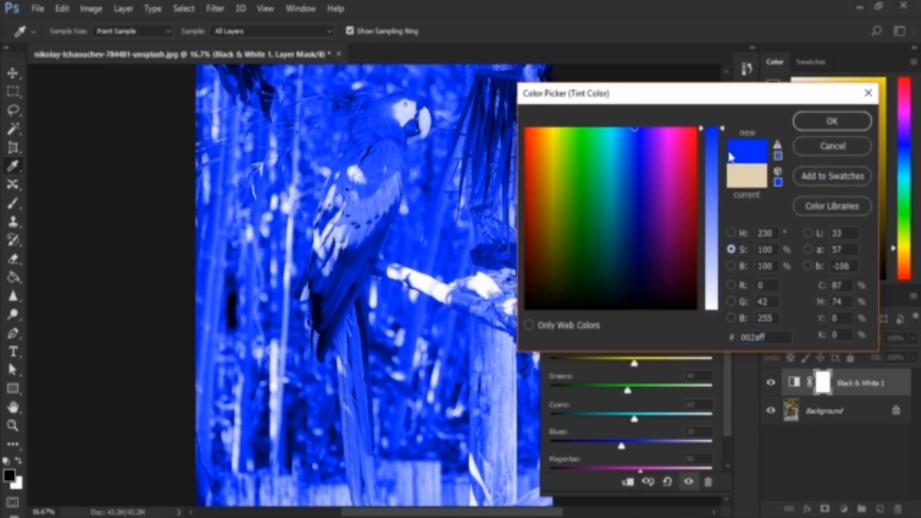
drag(723, 160, 724, 194)
drag(722, 232, 726, 302)
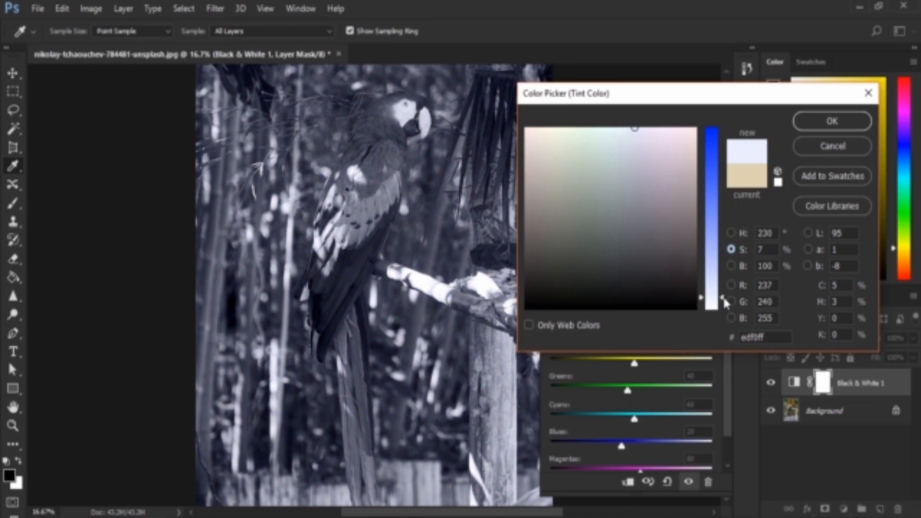
click(832, 124)
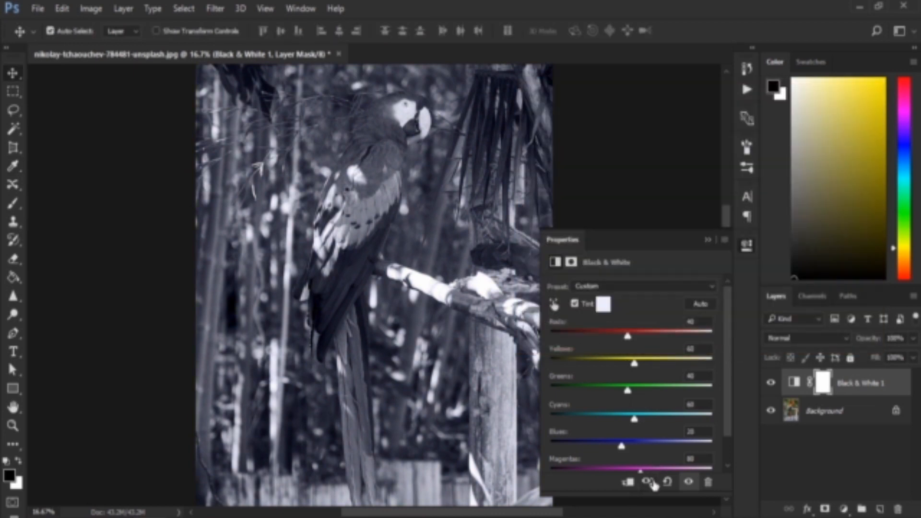
Switch the tint's colour picker back to hue mode and reset the Black & White adjustment to its defaults
click(602, 305)
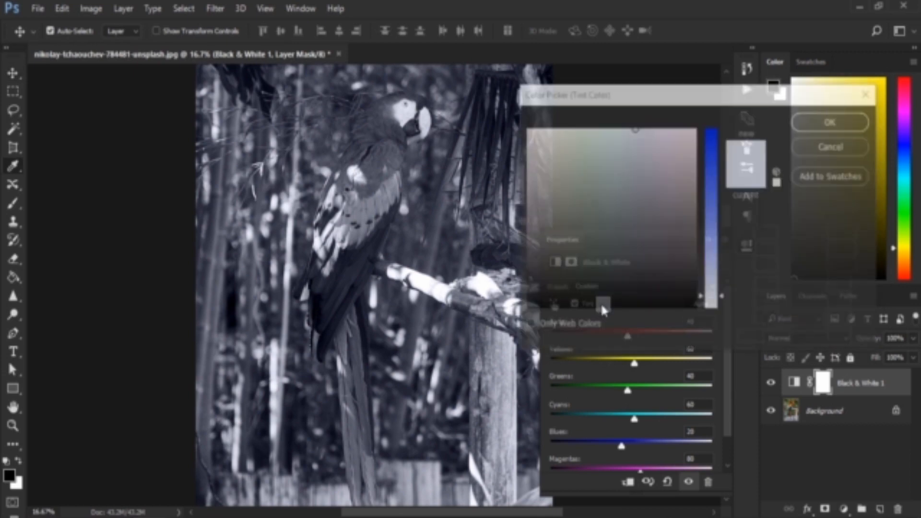
click(830, 120)
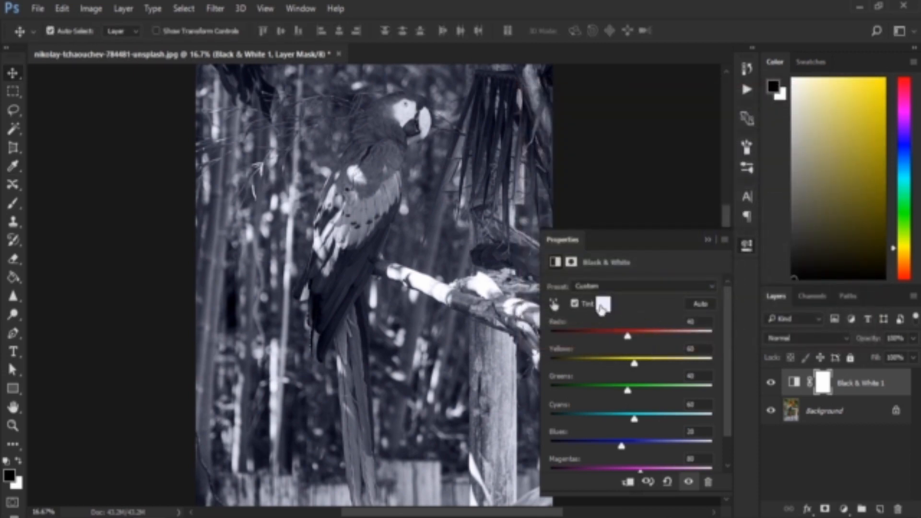
click(601, 306)
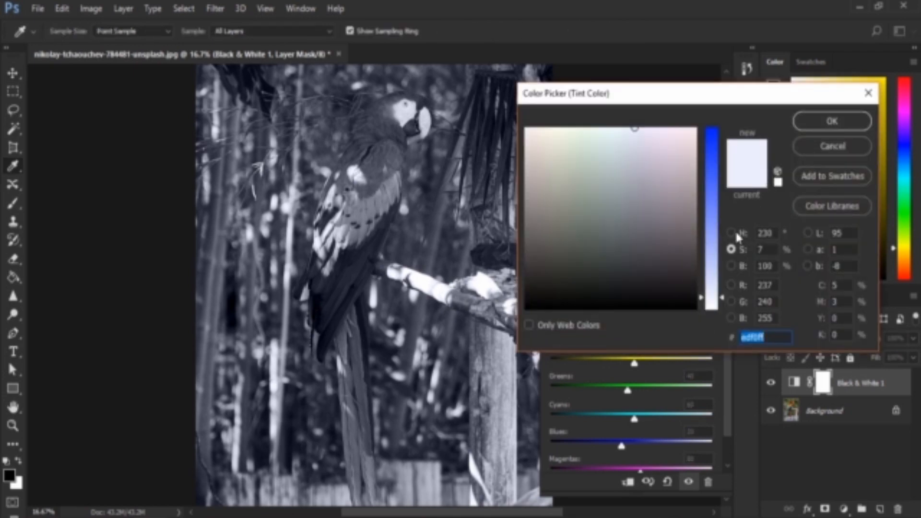
click(737, 235)
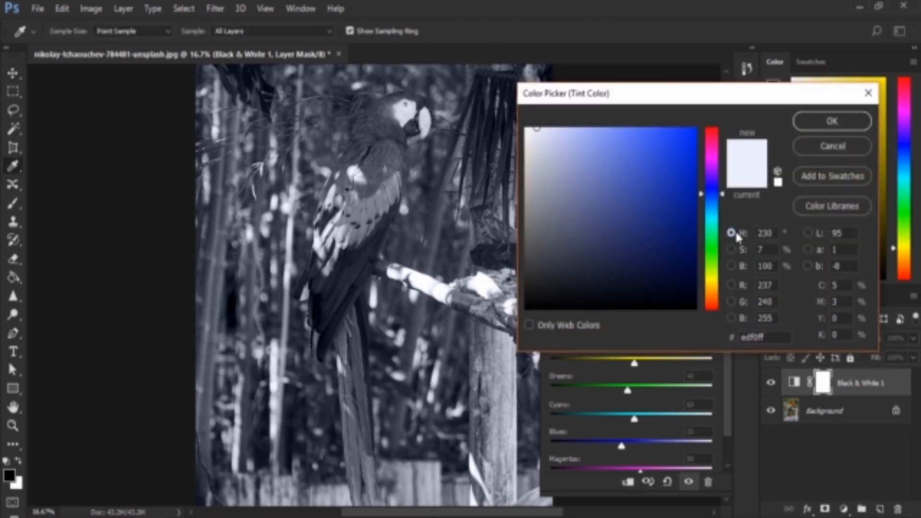
click(810, 123)
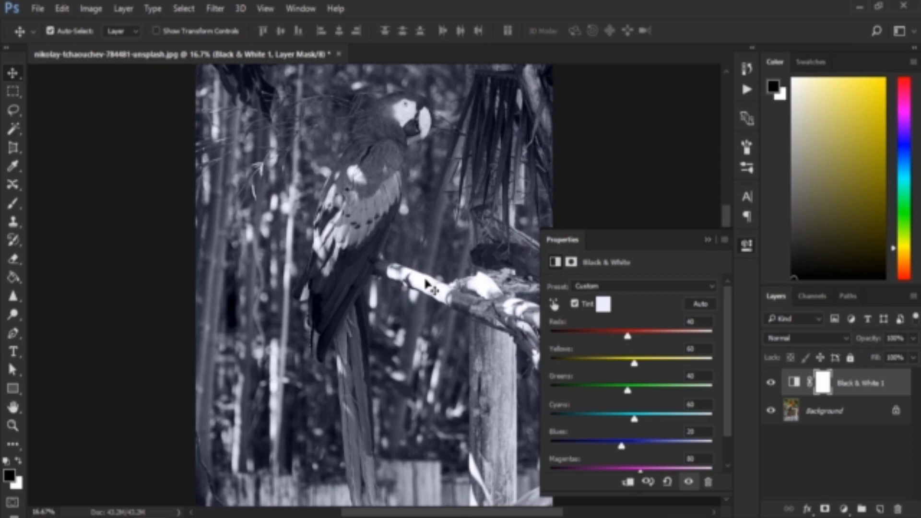
click(667, 482)
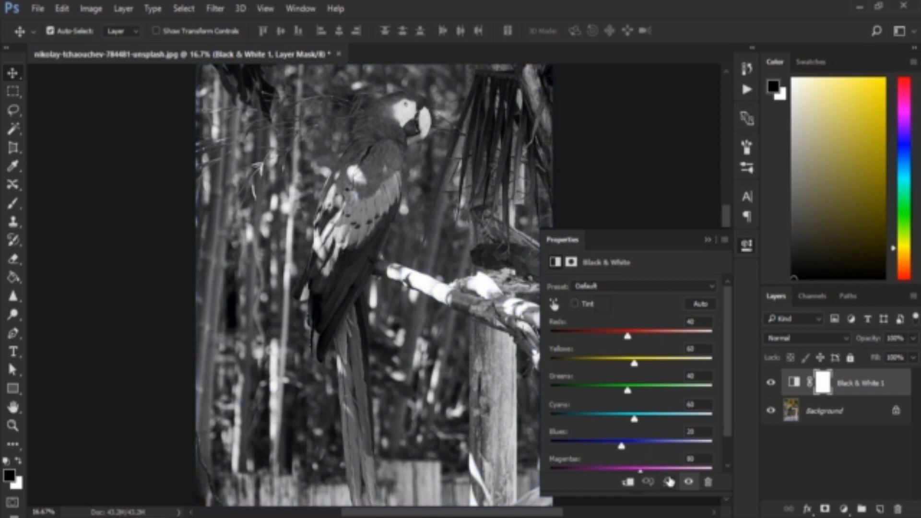
Apply the Blue Filter preset to the Black & White adjustment
click(629, 283)
click(631, 286)
click(631, 287)
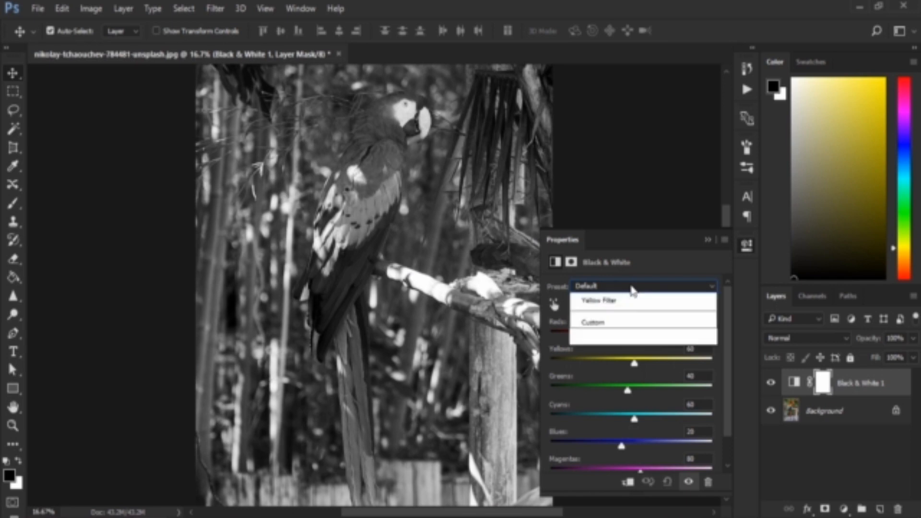
click(638, 324)
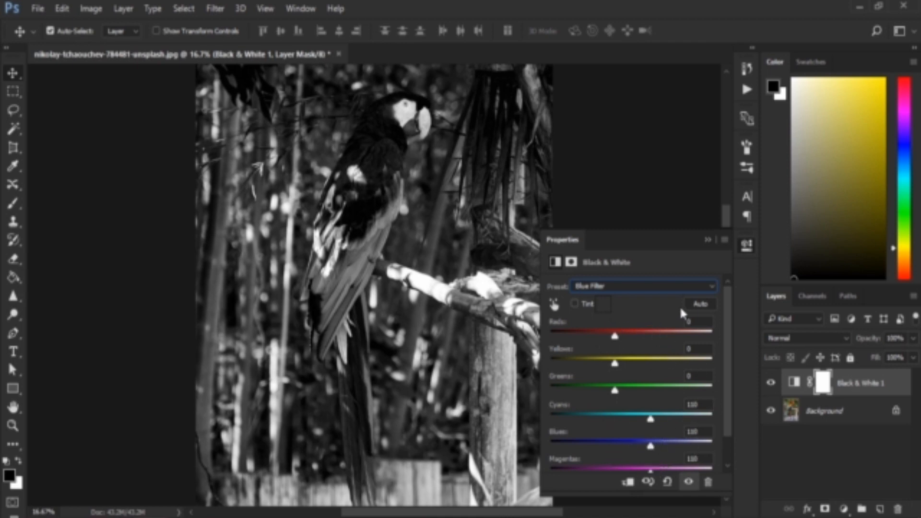
Preview the remaining Black & White presets on the parrot one after another, from Darker through Yellow Filter to Custom
key(Down)
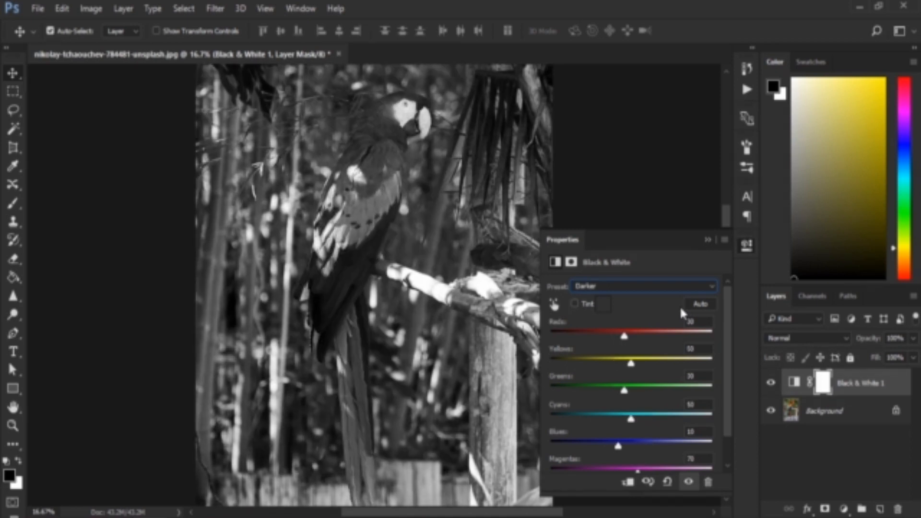
key(Down)
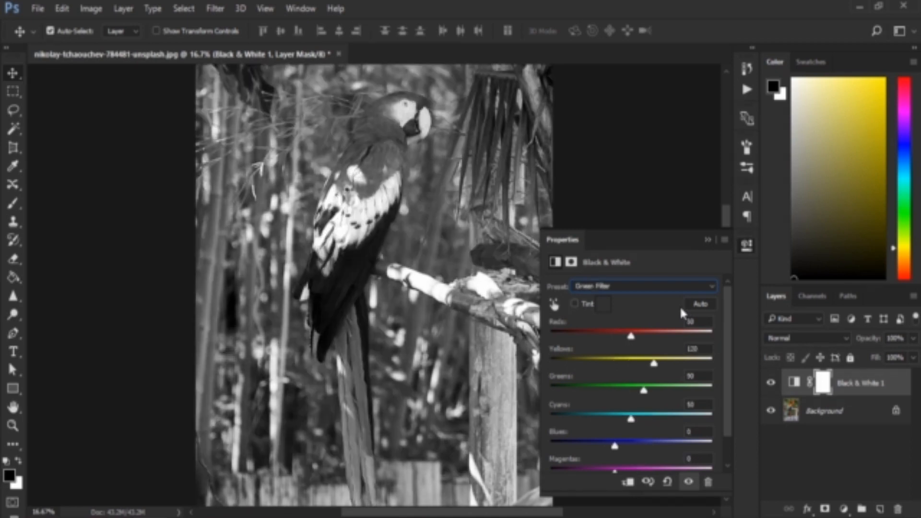
key(Down)
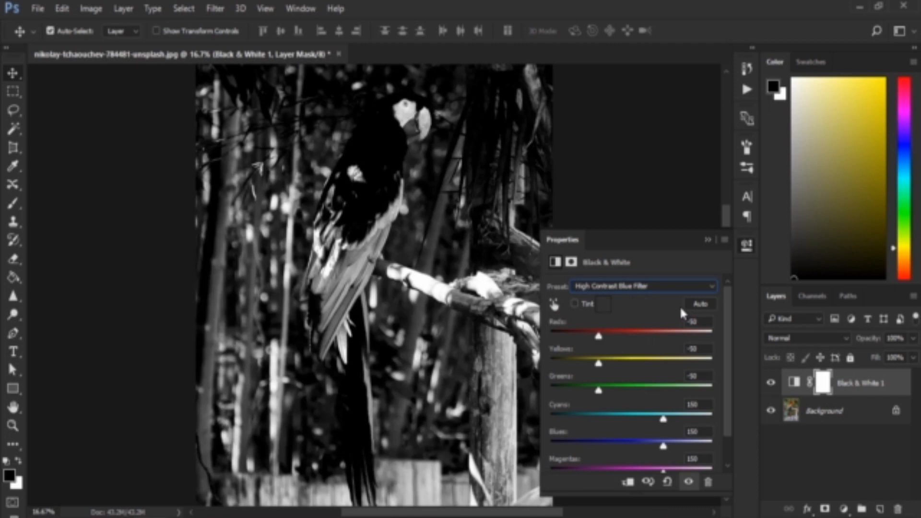
key(Down)
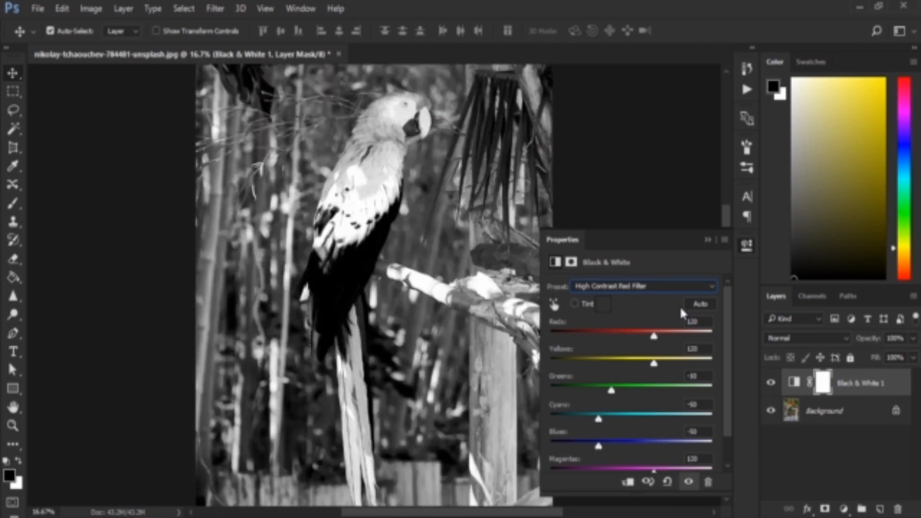
key(Down)
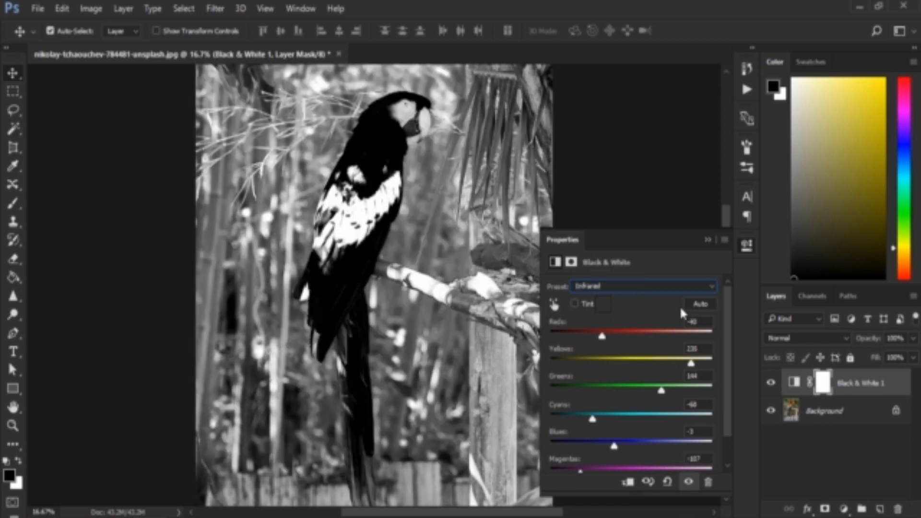
key(Down)
key(Down)
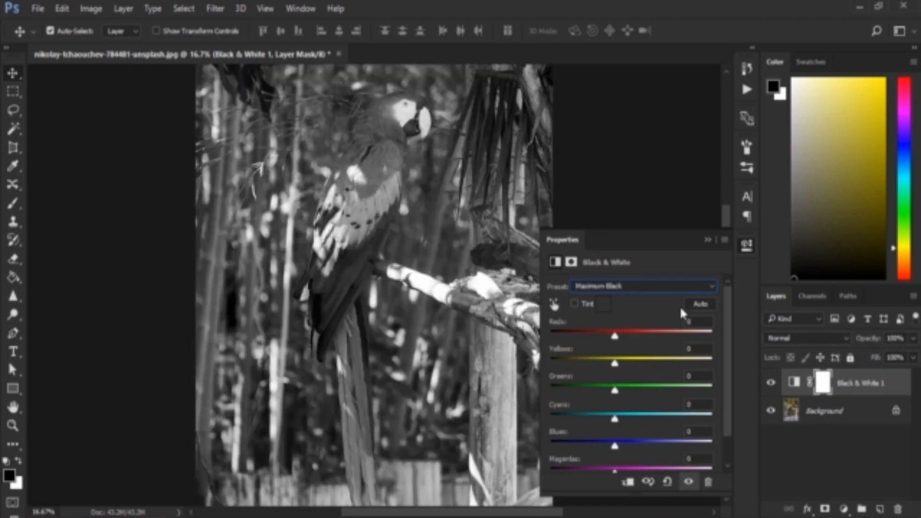
key(Down)
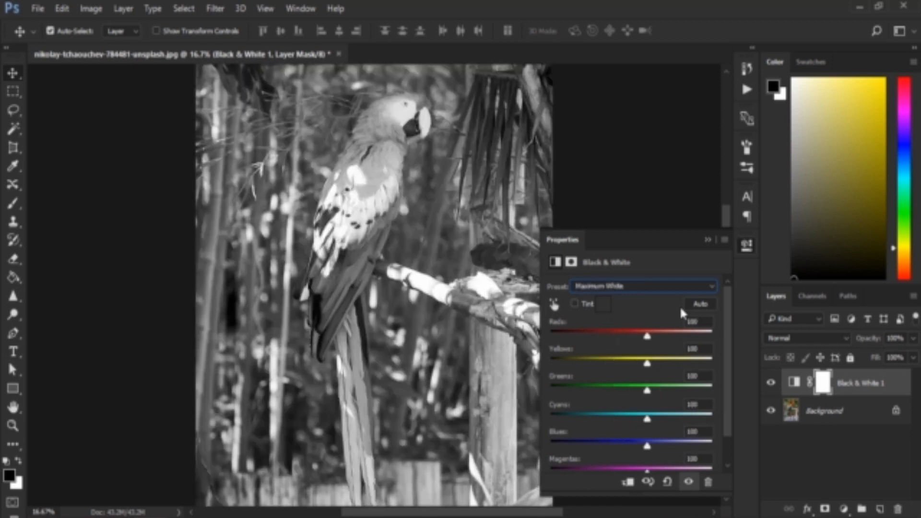
key(Down)
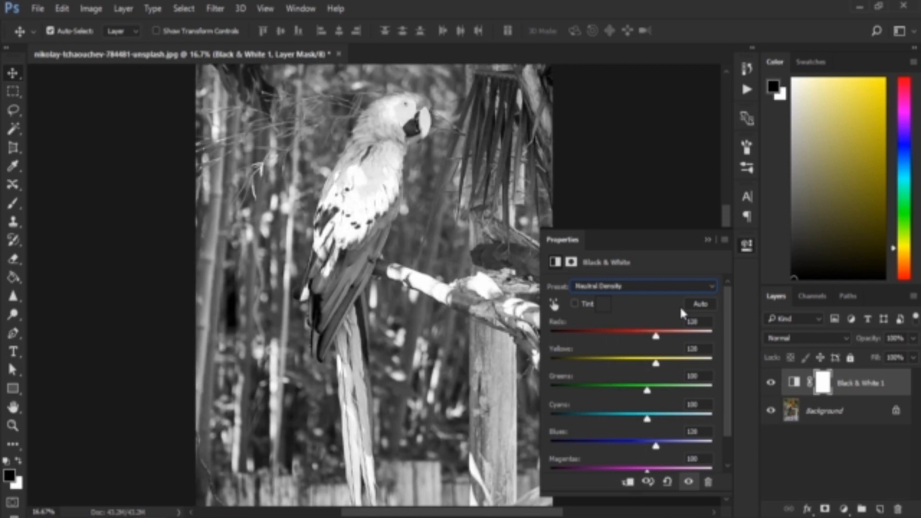
key(Down)
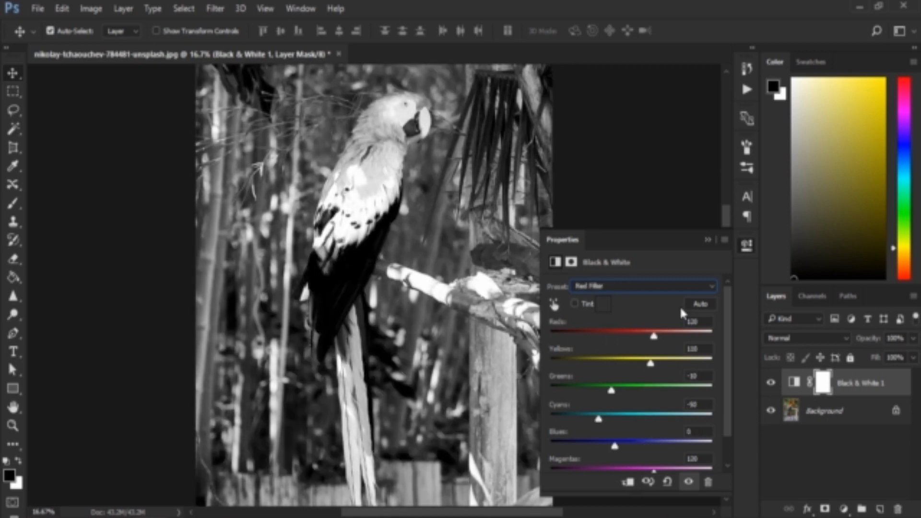
key(Down)
key(Down)
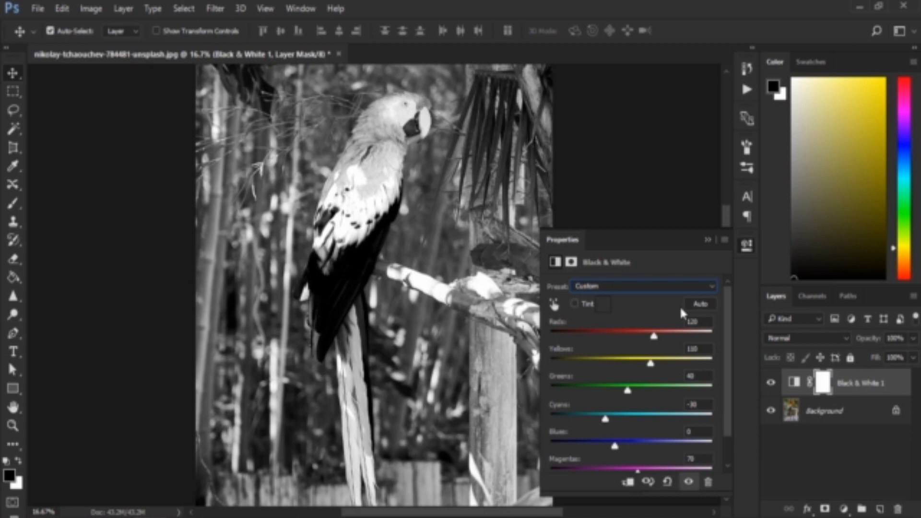
Apply the Green Filter preset to the Black & White adjustment and collapse its properties
click(665, 284)
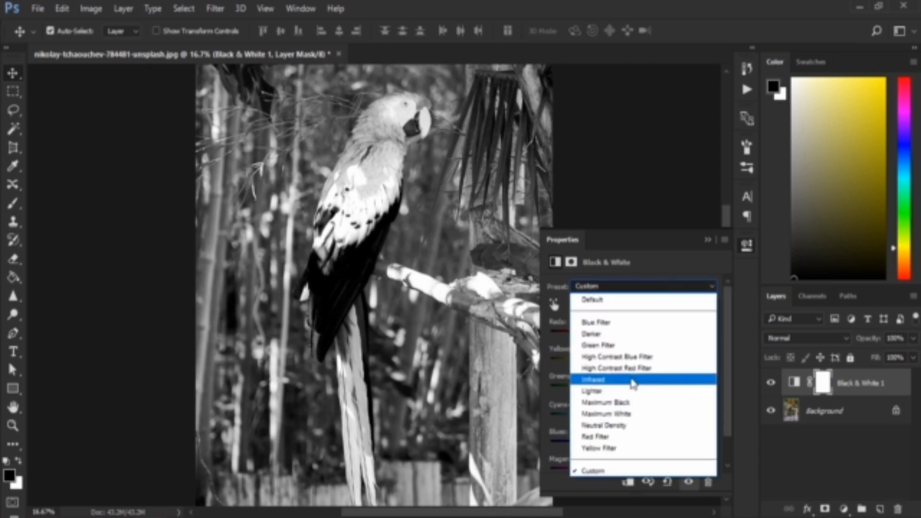
click(619, 346)
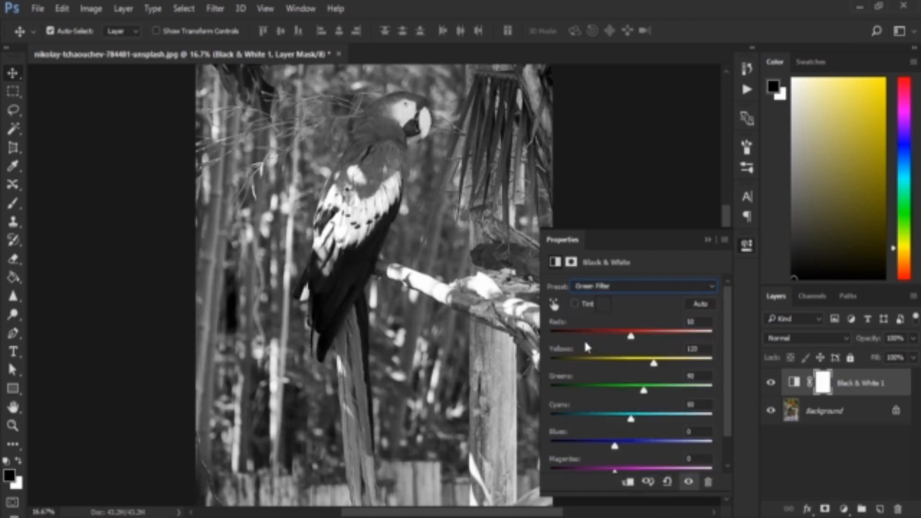
click(709, 242)
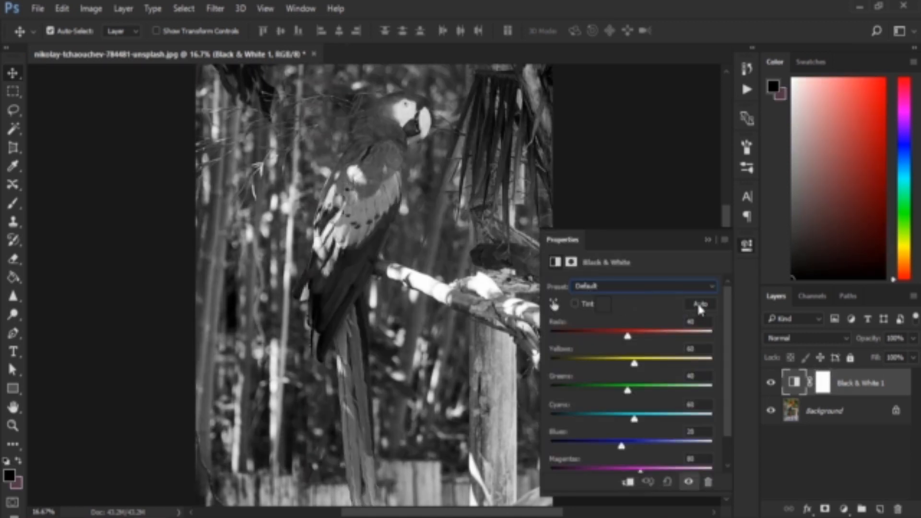
Apply the Auto mix to the Black & White adjustment, collapse its properties, and duplicate the Background layer
click(699, 305)
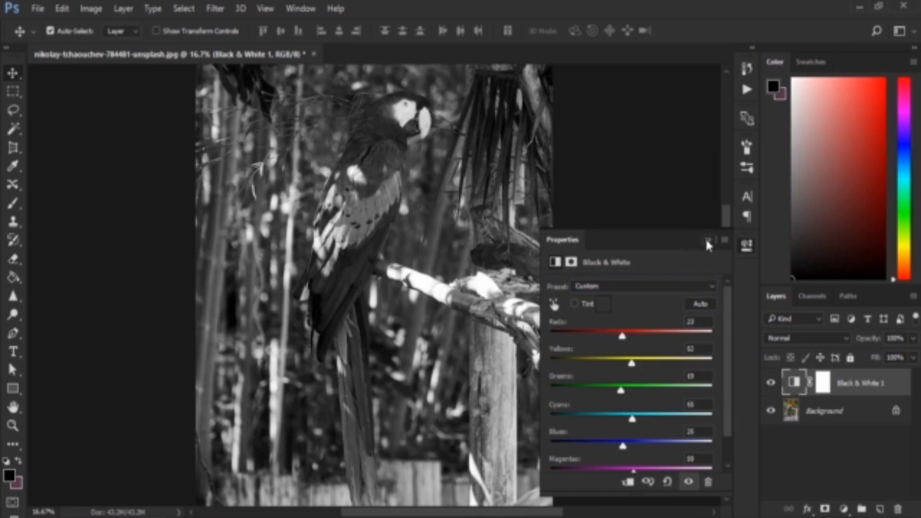
click(706, 239)
click(841, 415)
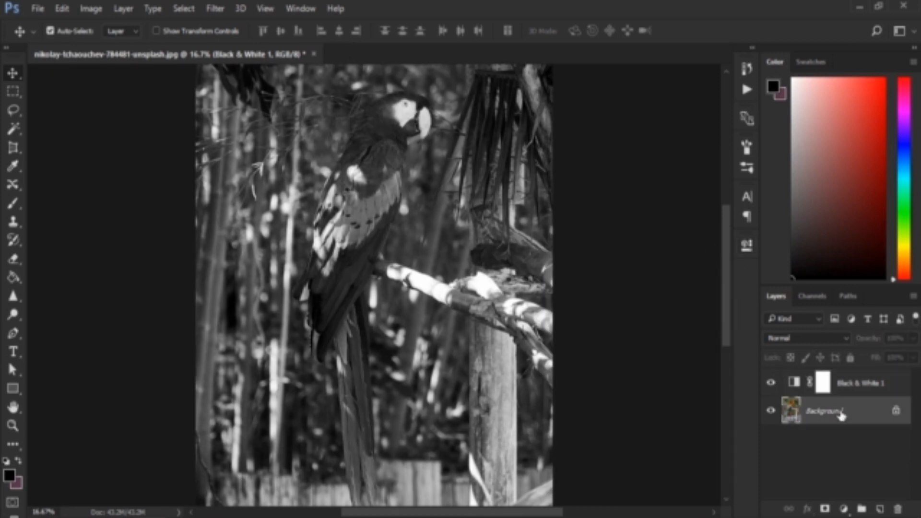
drag(842, 413, 879, 513)
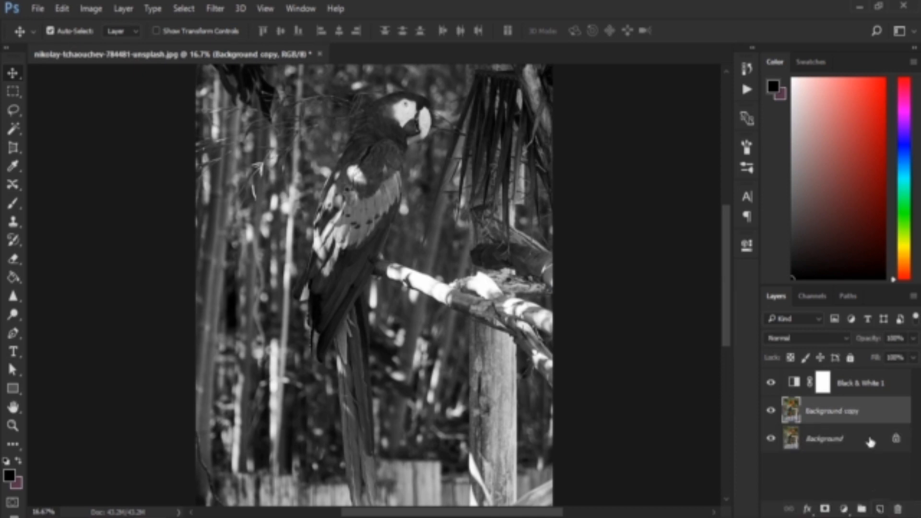
Reduce the fill of the Black & White 1 adjustment layer to 42%
click(898, 393)
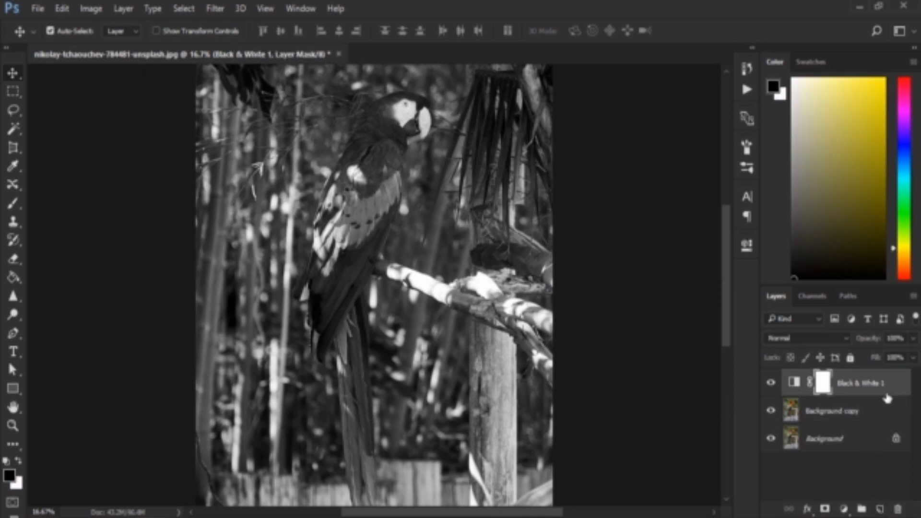
click(911, 360)
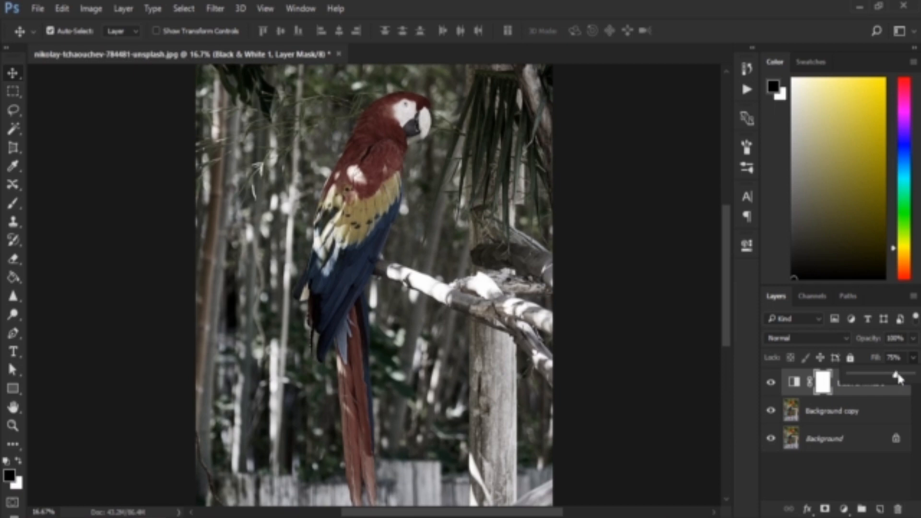
drag(897, 378, 877, 377)
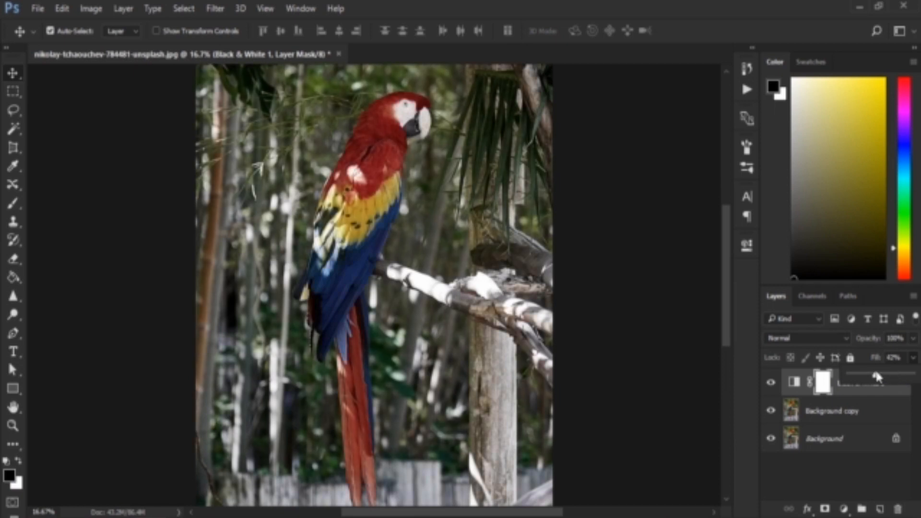
Hide and show the Black & White 1 layer to compare the effect, and review its adjustment settings
click(770, 383)
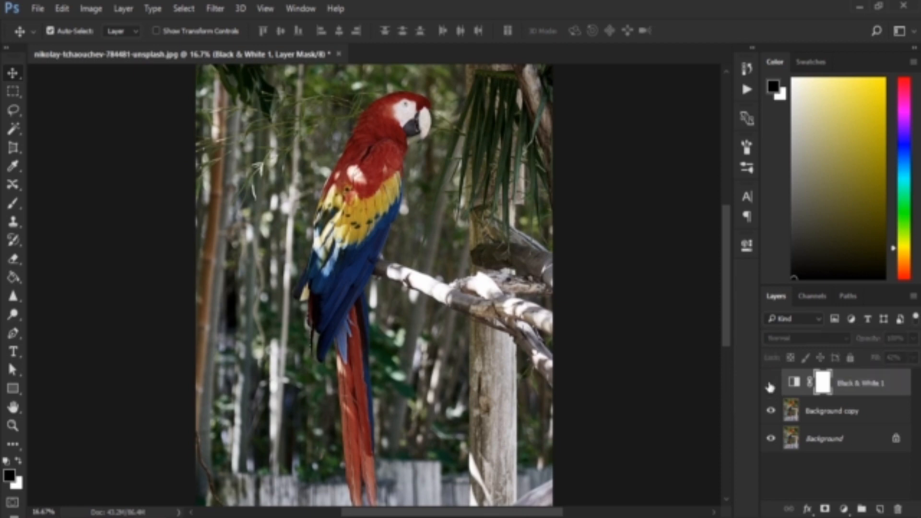
click(771, 384)
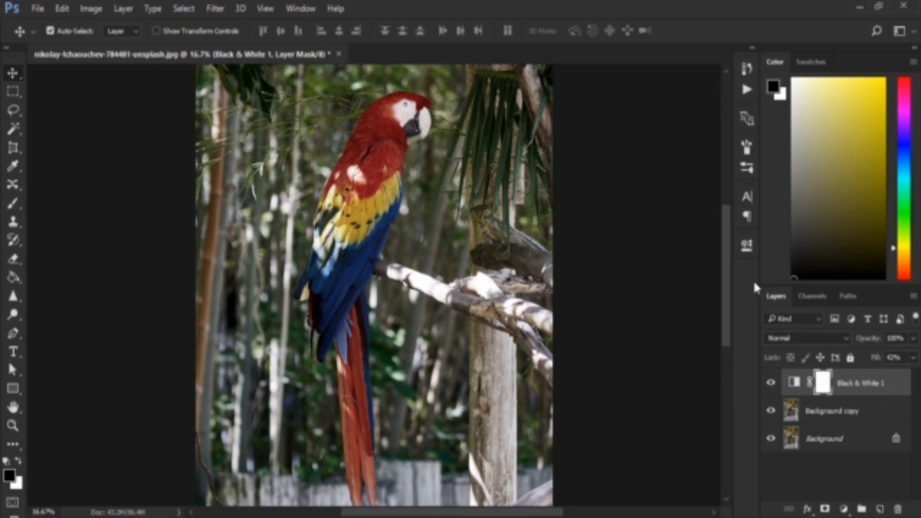
double_click(794, 381)
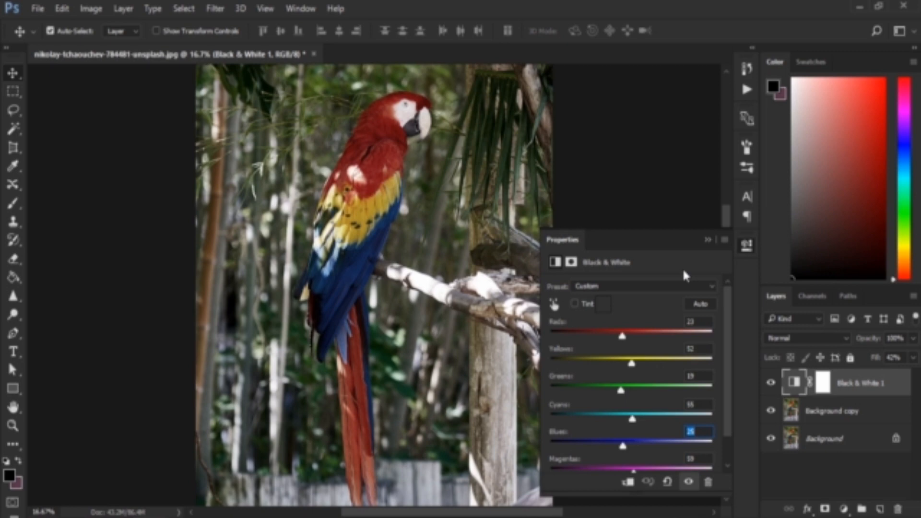
click(708, 240)
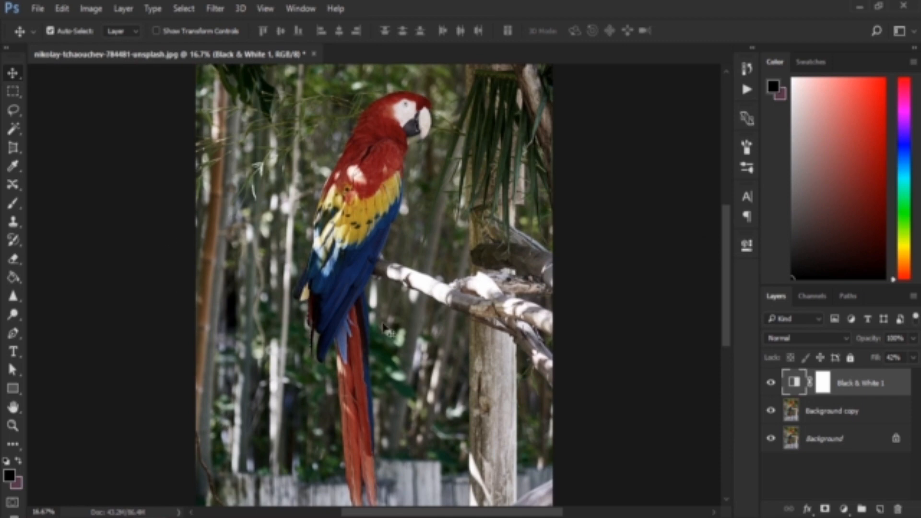